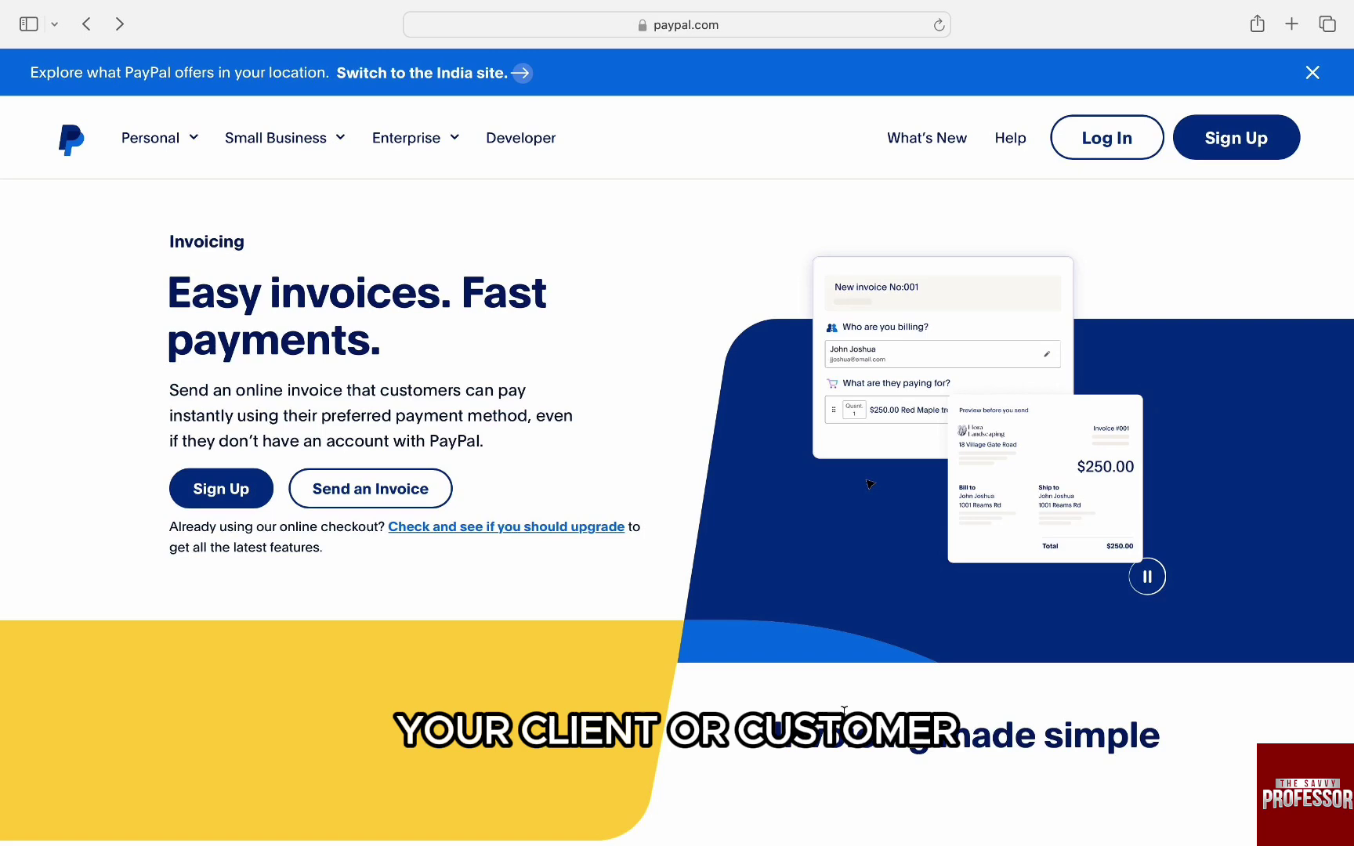
- Scroll down the Invoicing pricing page to view the $0 monthly fees
scroll(870, 485, down, 10)
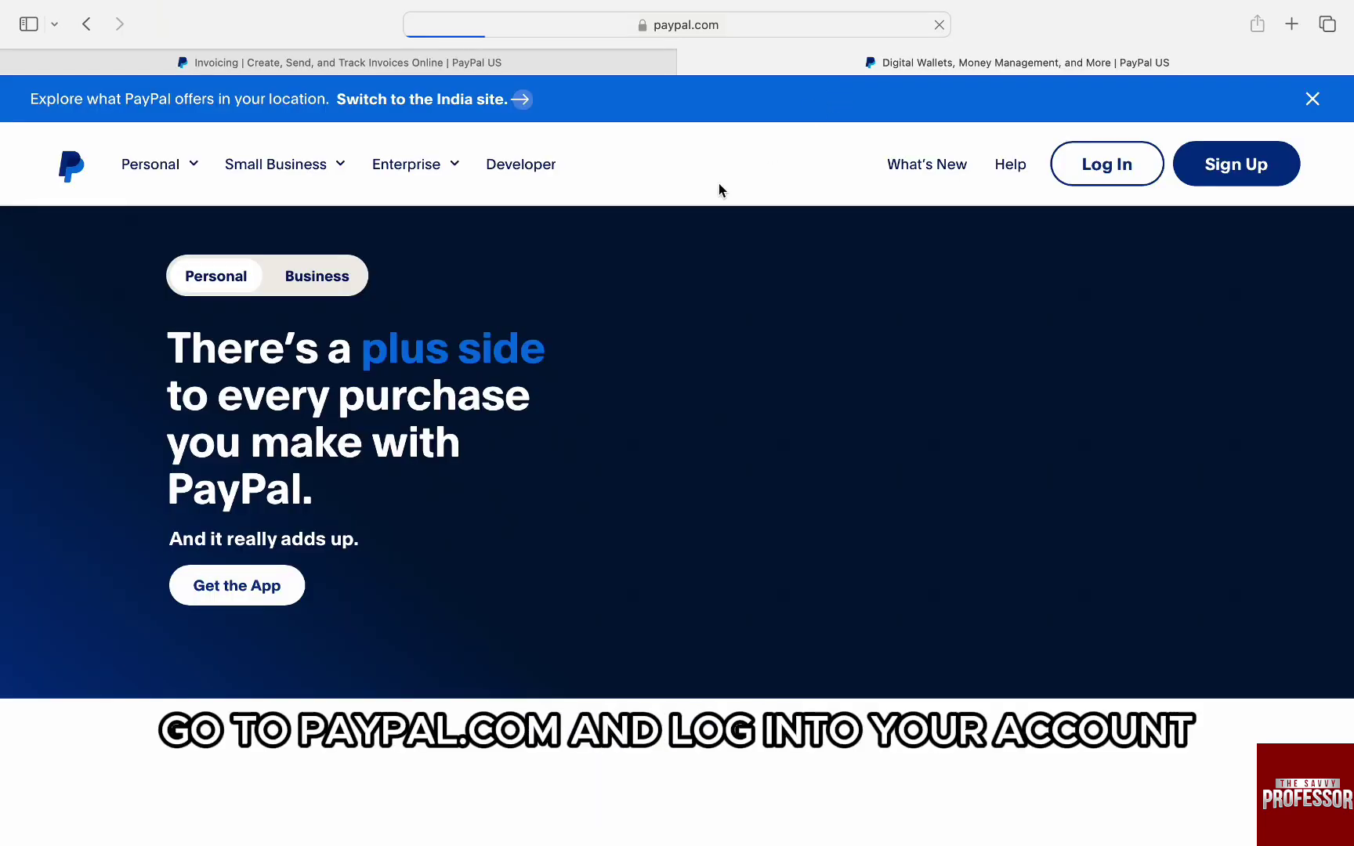
- Log in to PayPal and begin a new invoice, No. 0010, from the dashboard
click(1066, 171)
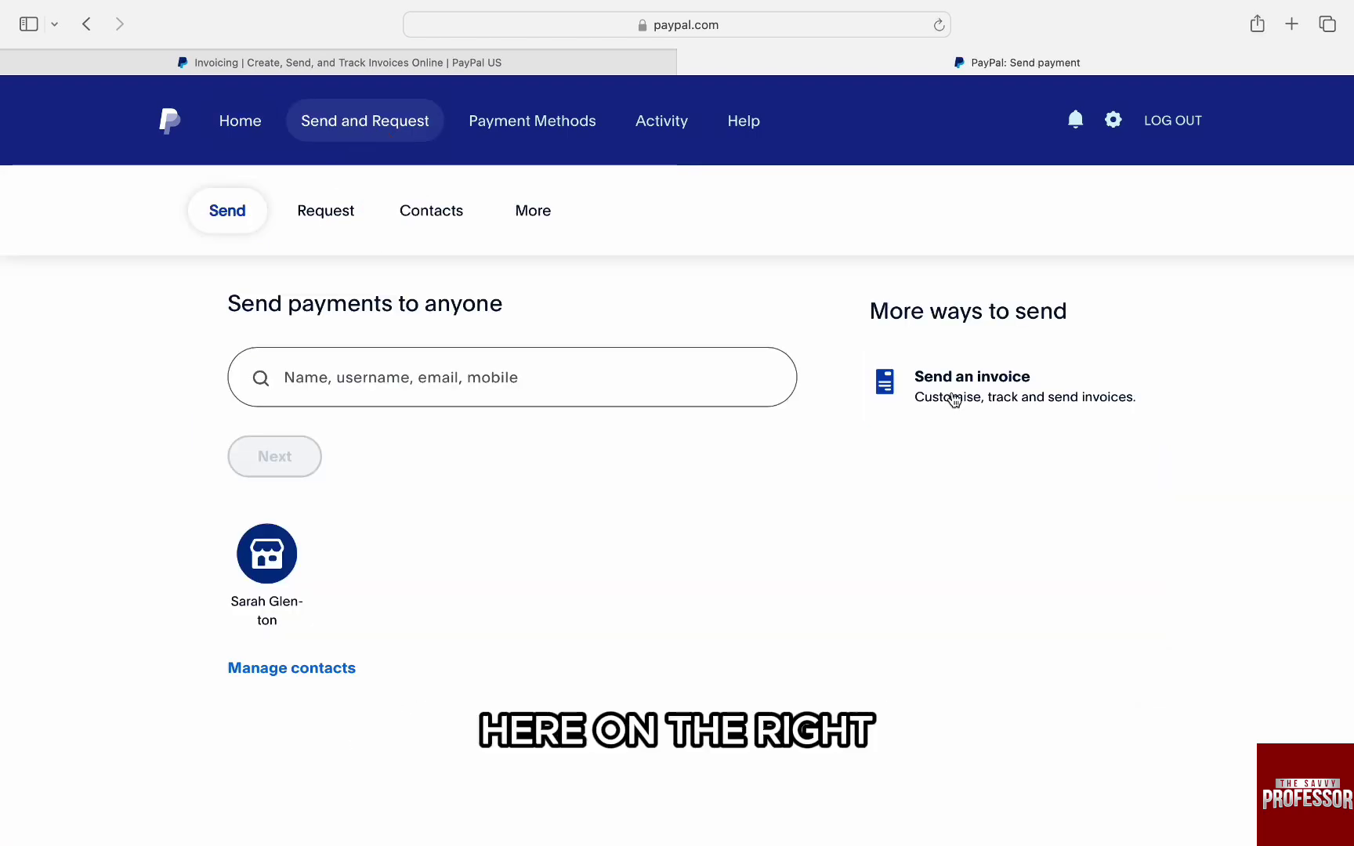
click(954, 399)
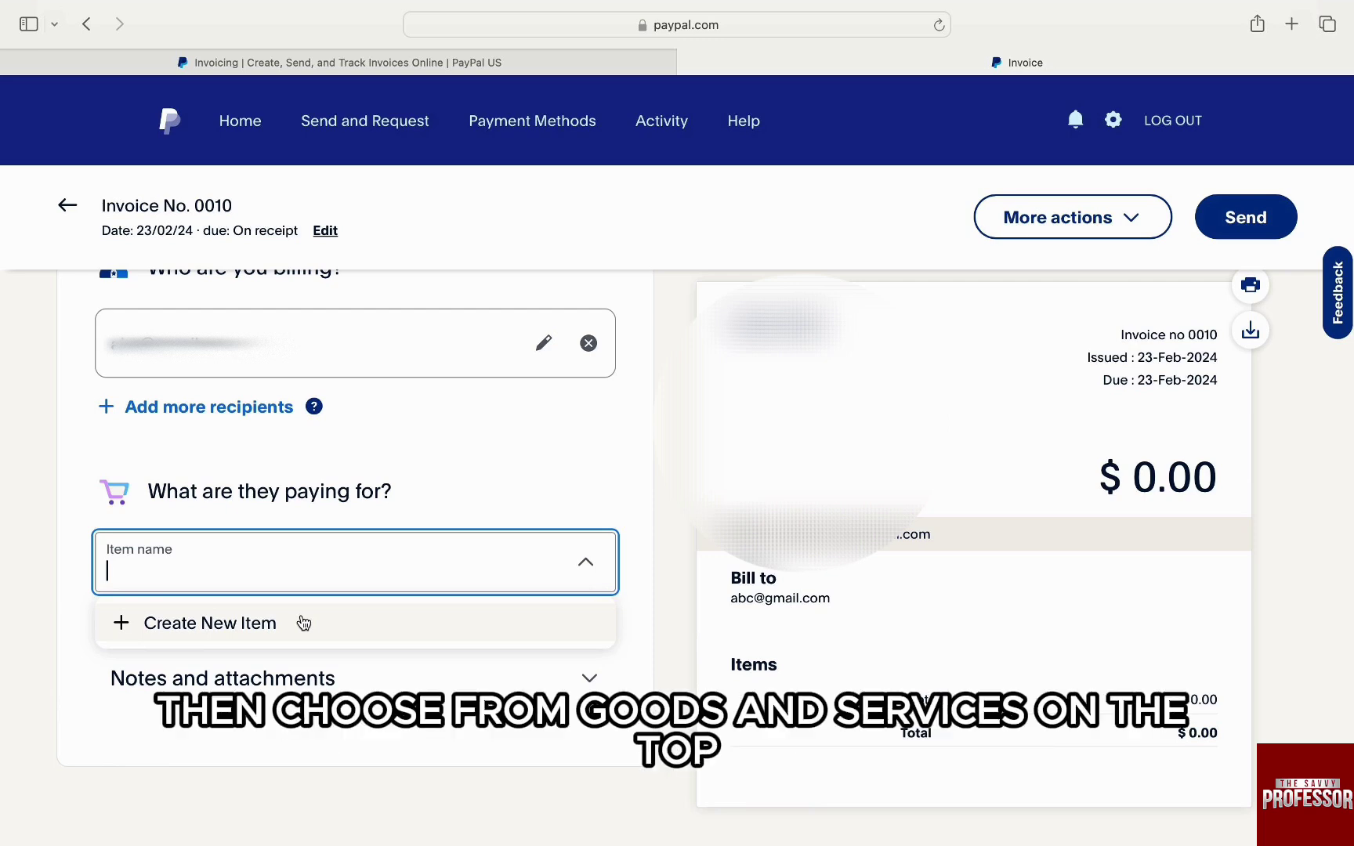
- Create the item 'Product Category 1' priced $10.00 with quantity 3, totalling $30.00
click(304, 623)
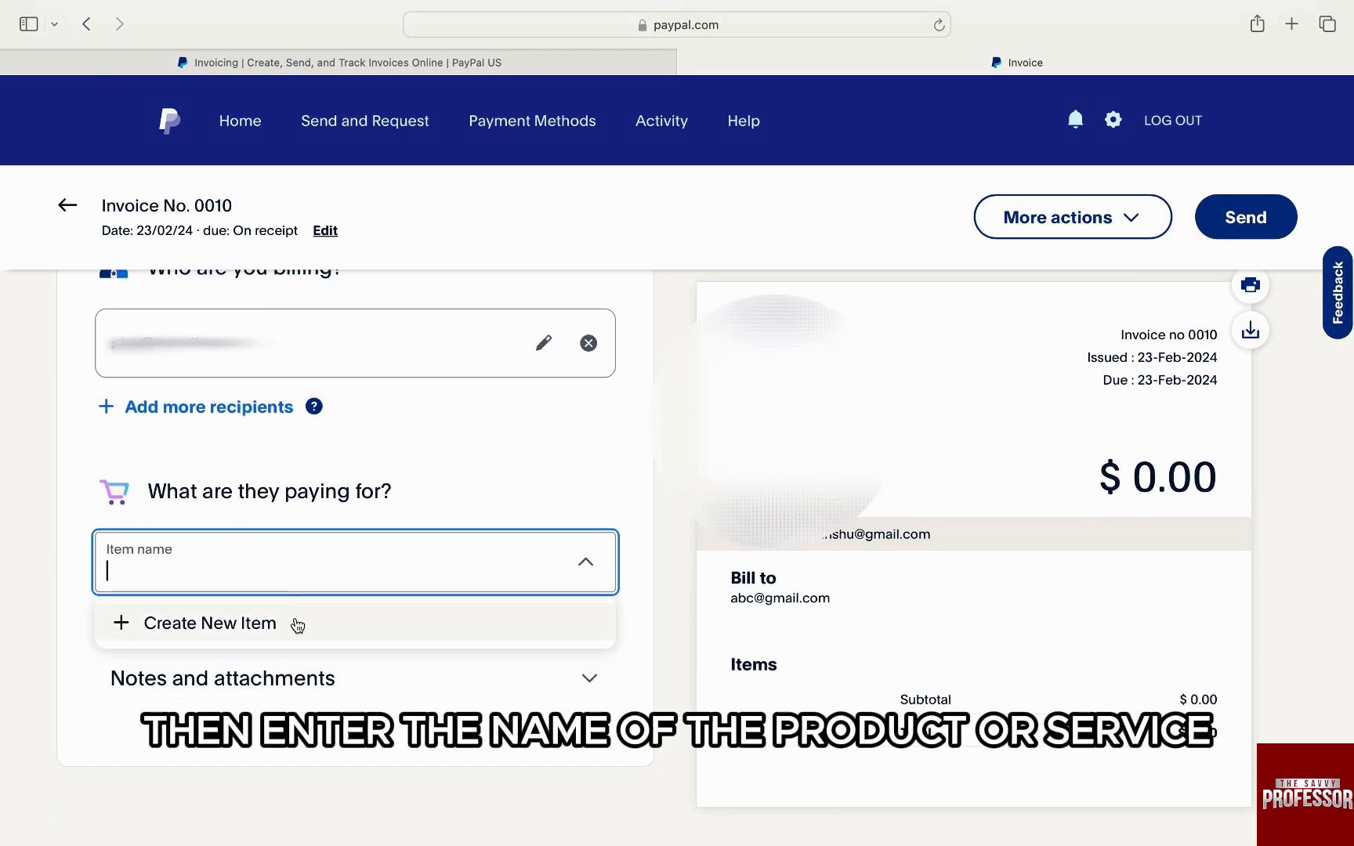
click(302, 622)
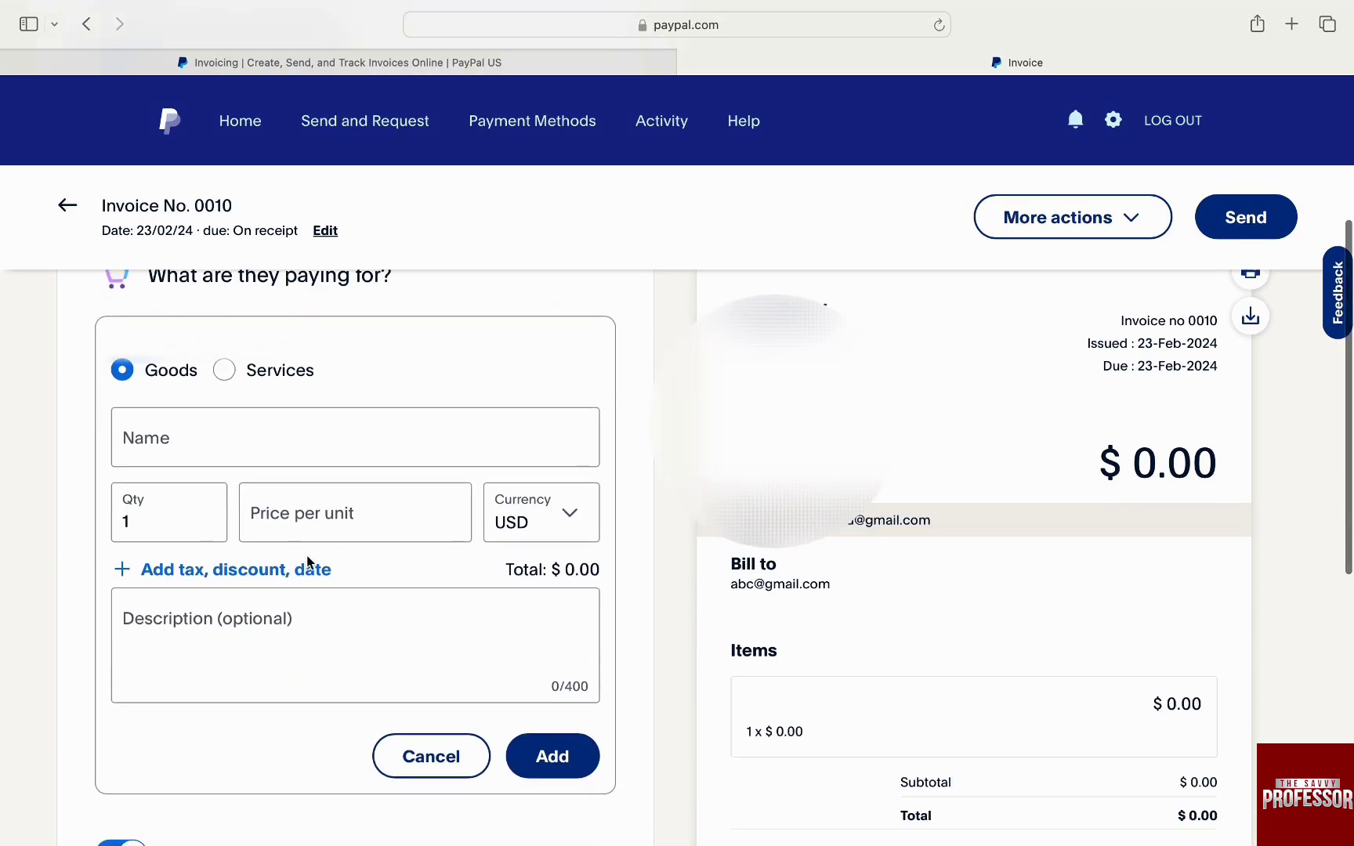
click(355, 456)
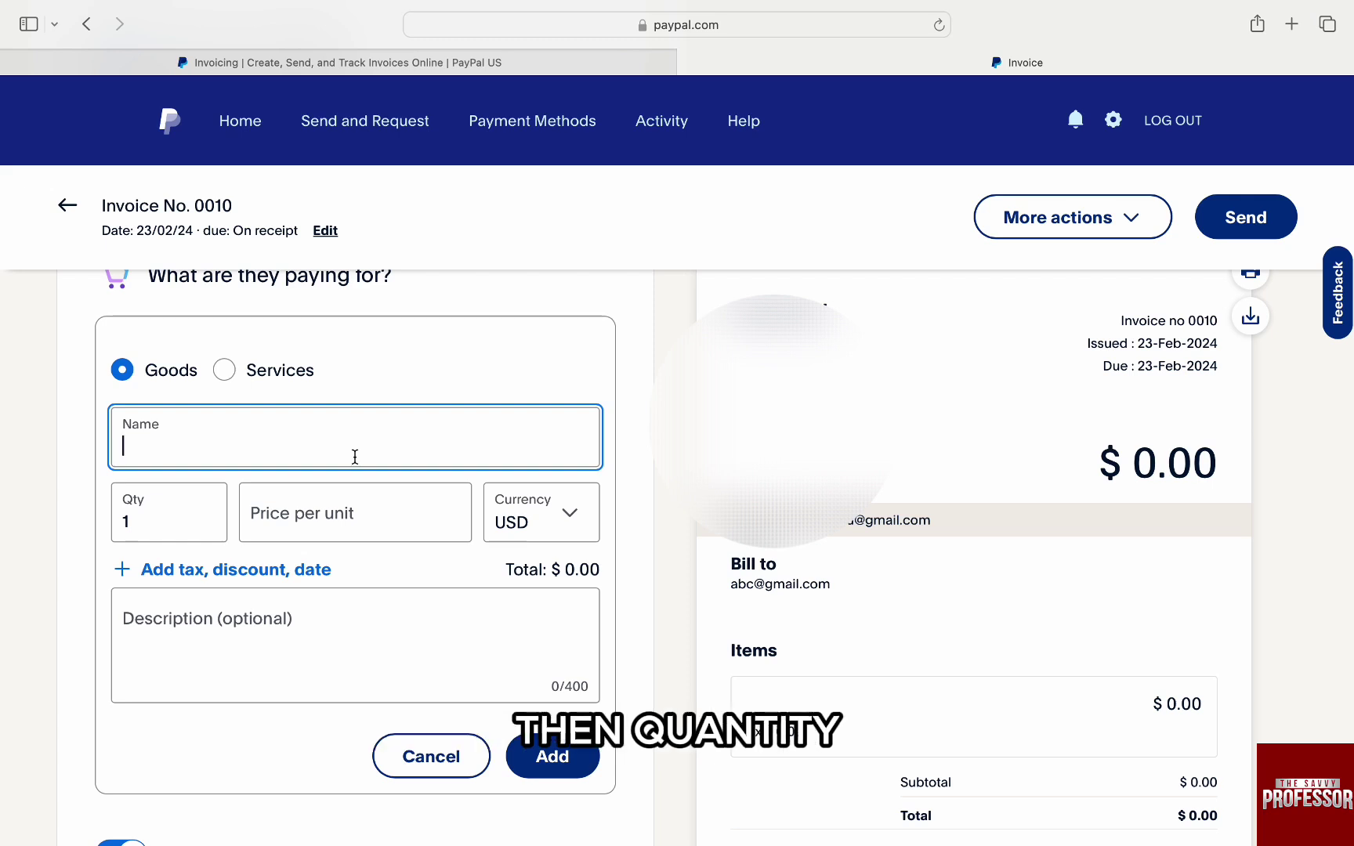
text(P)
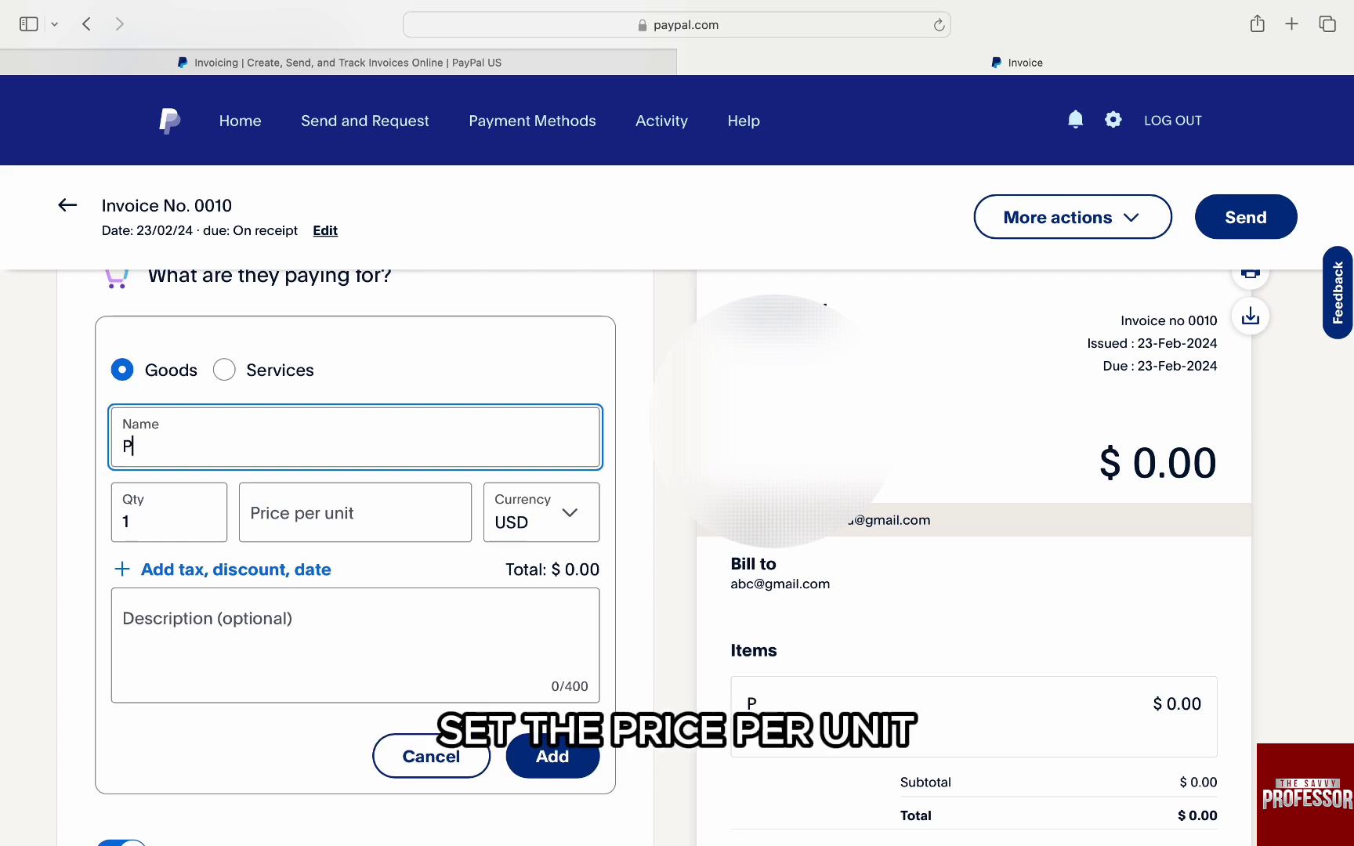
text(rod)
key(BackSpace)
text(odu)
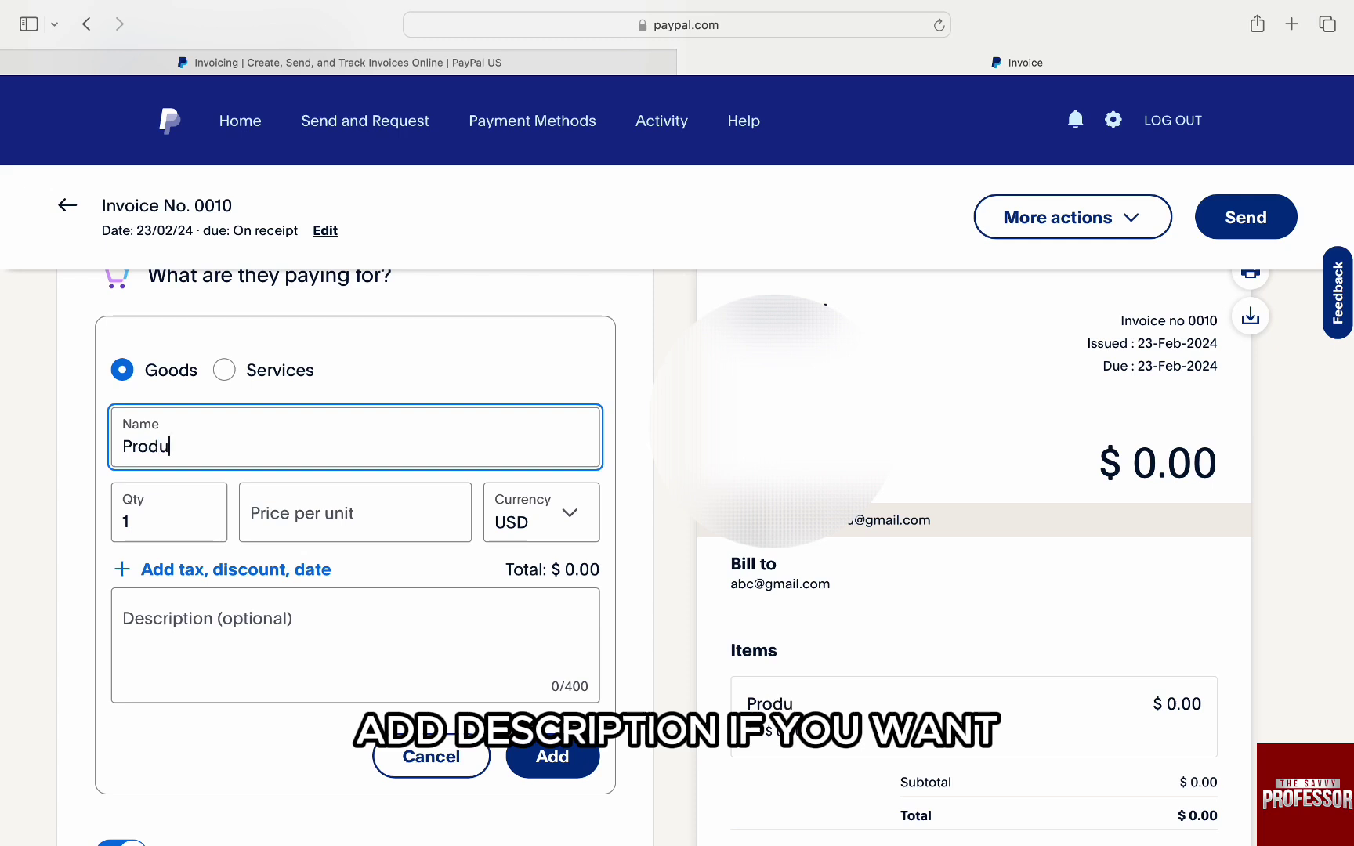
text(ct Category 1)
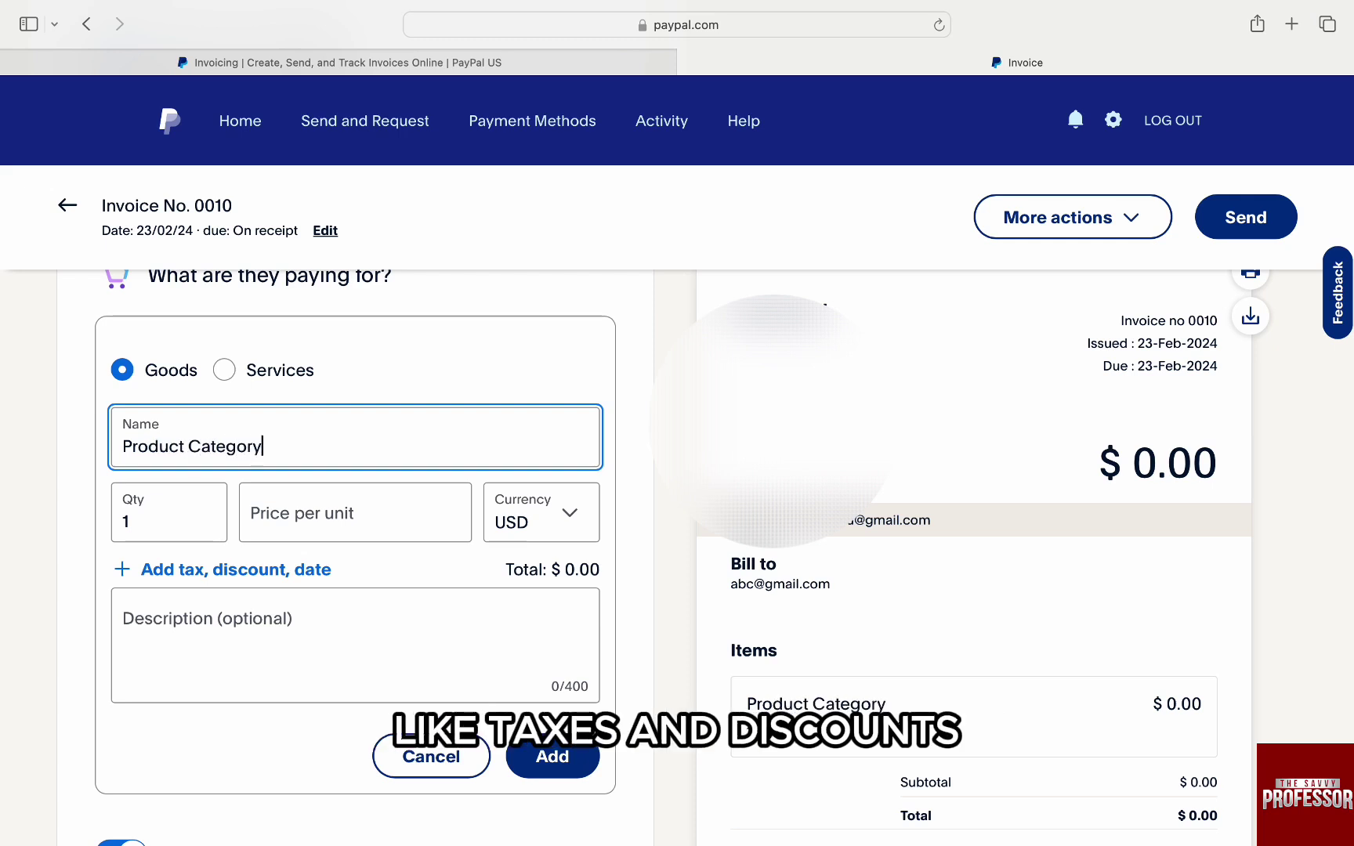
click(294, 533)
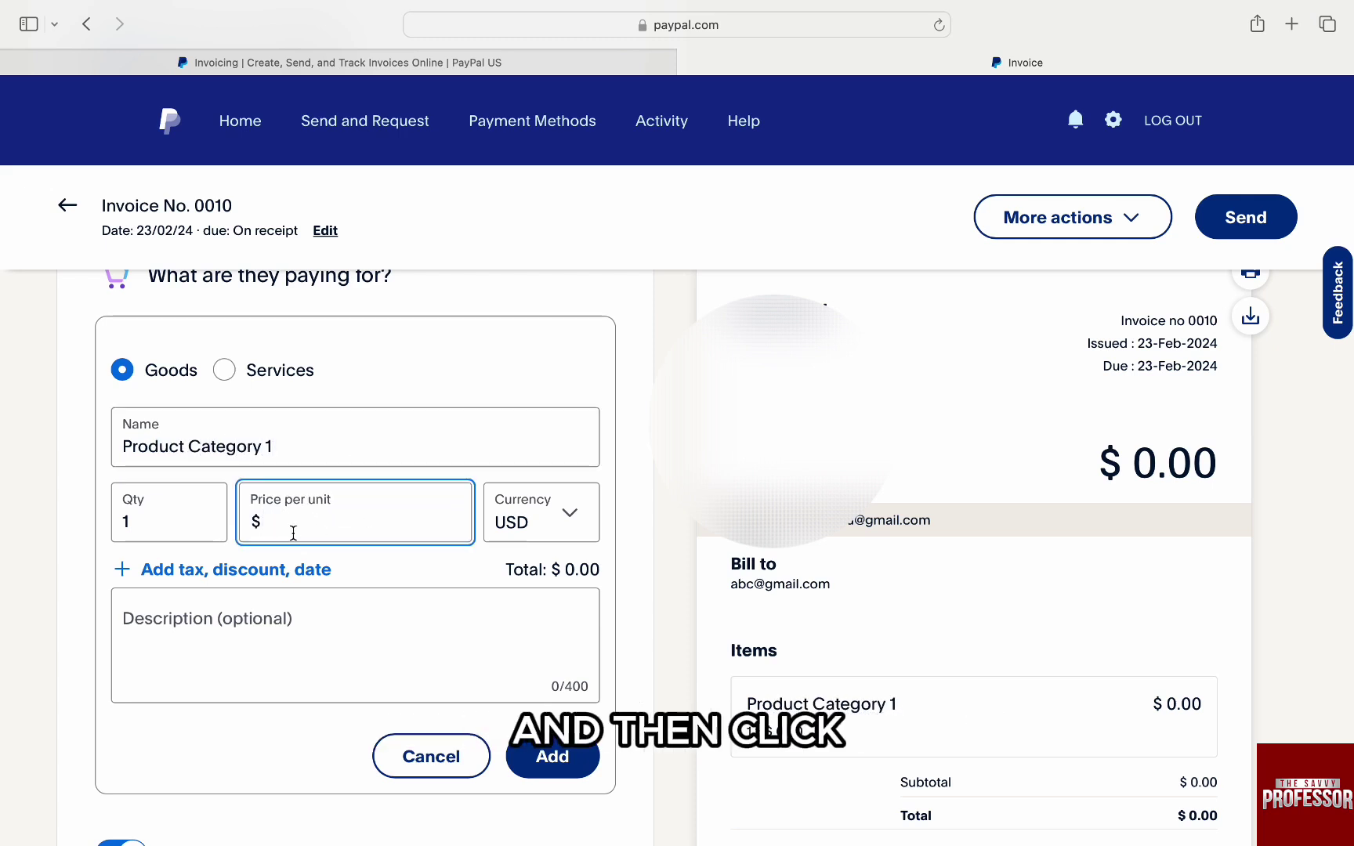
text(10)
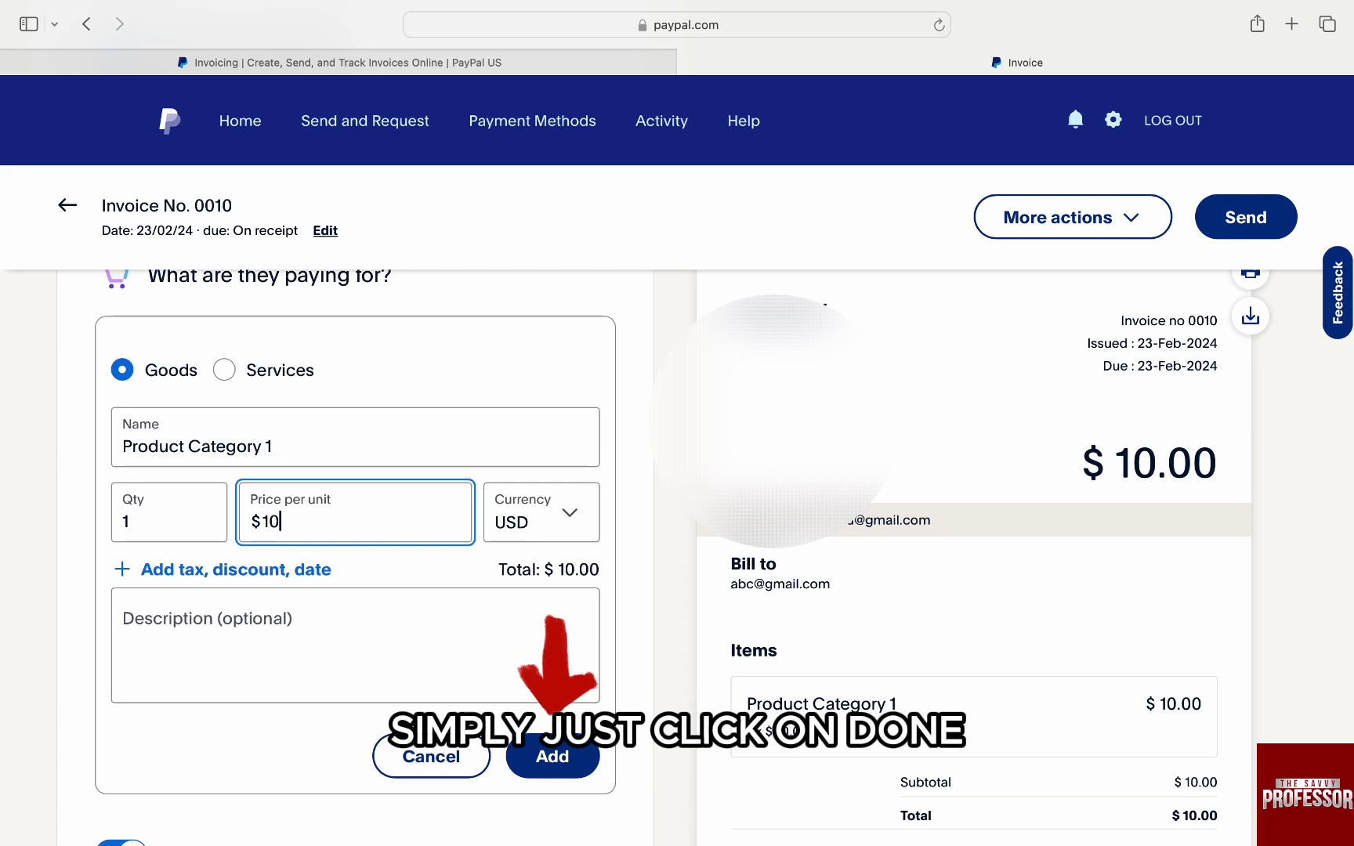
click(145, 528)
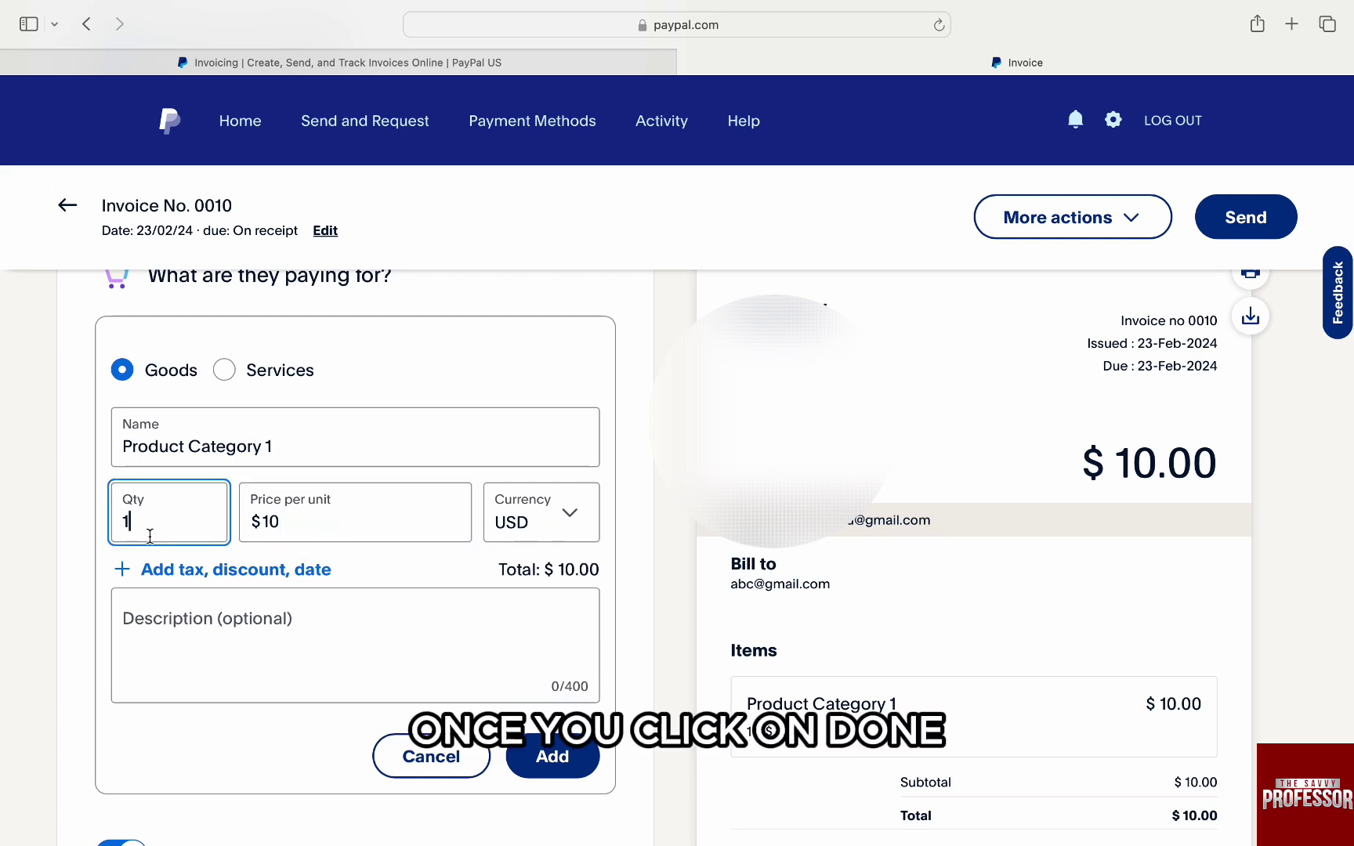
text(3)
key(Return)
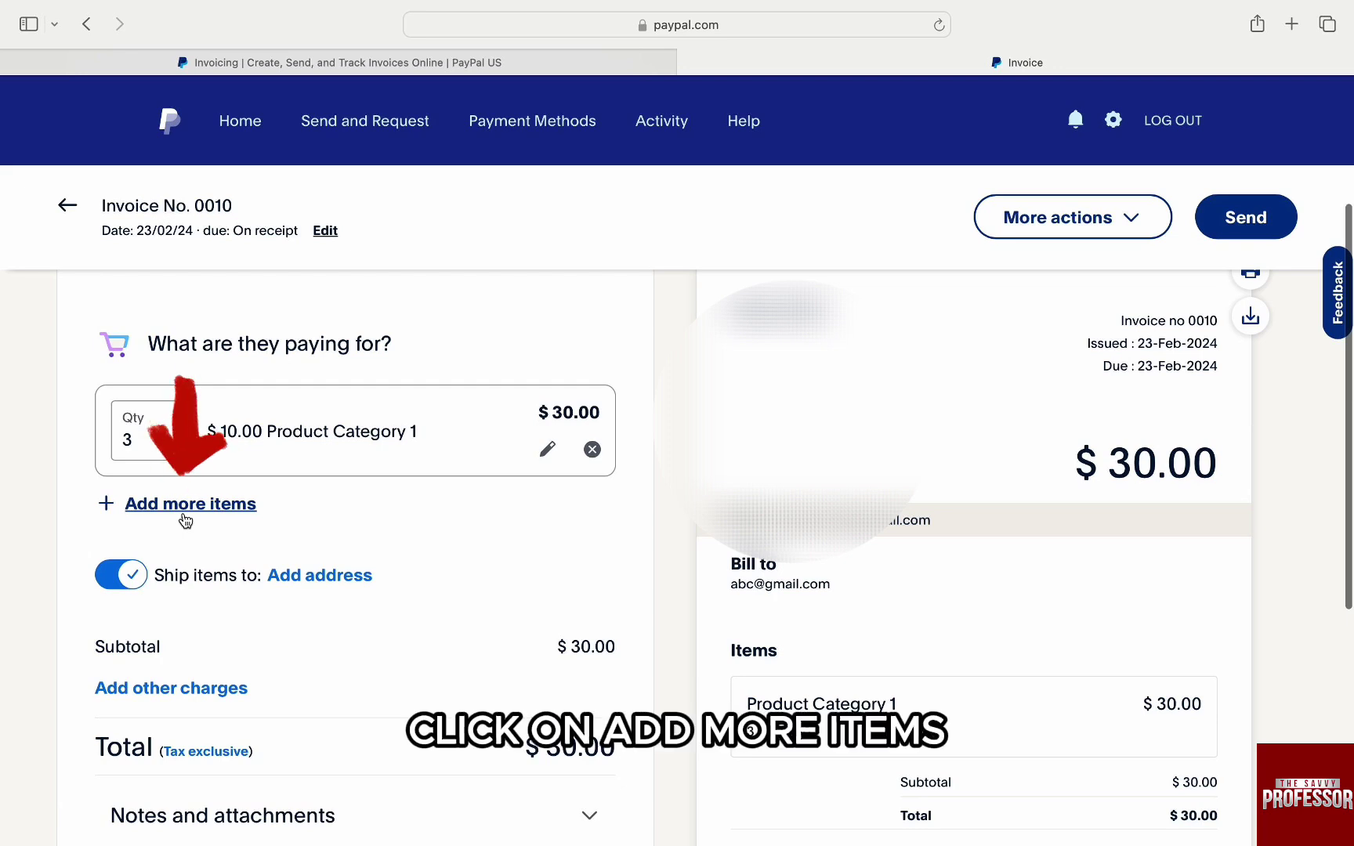
- Add 'Product Category 2' with quantity 2 at $10, then bring up the customer address form
click(184, 504)
click(212, 538)
text(Product Category 2)
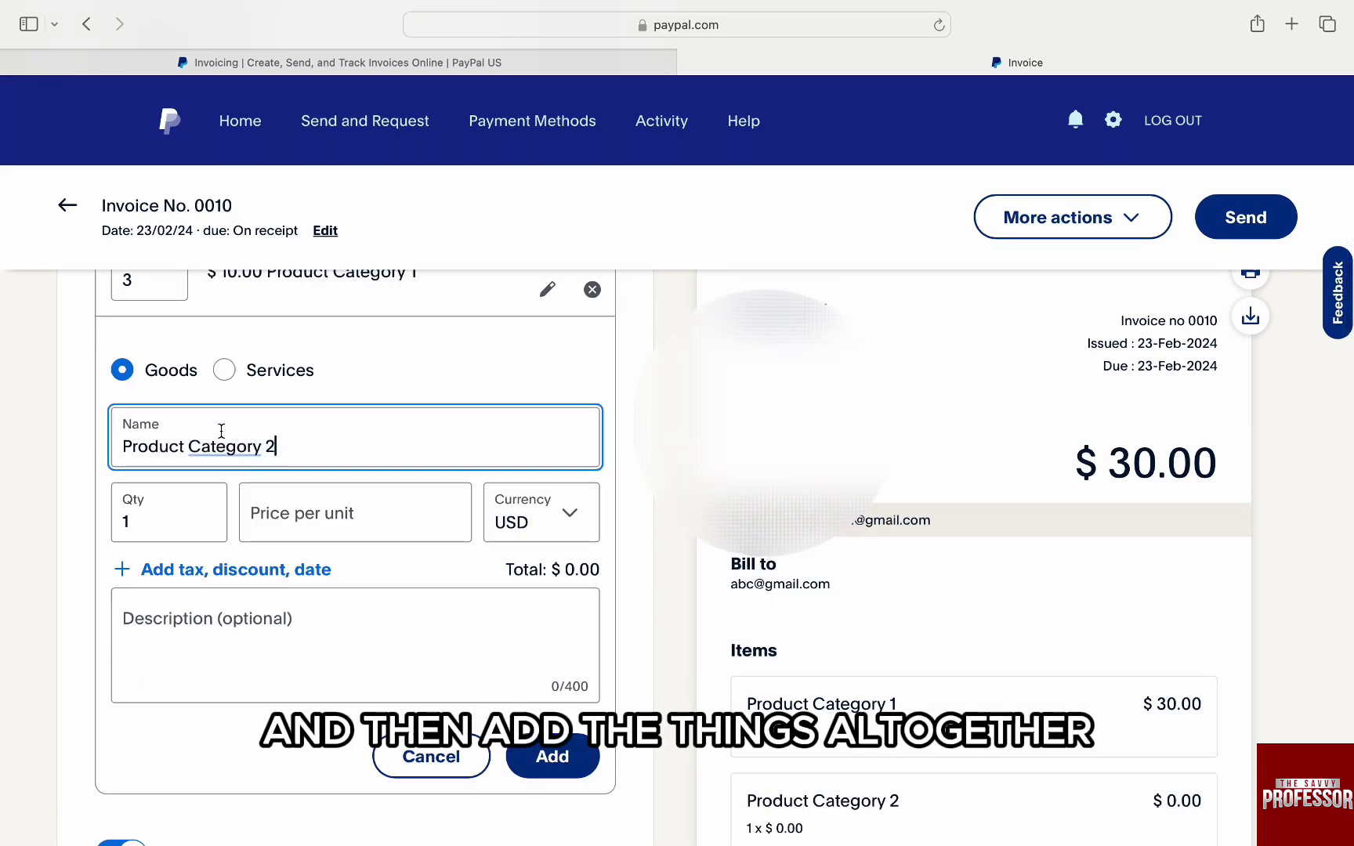
click(193, 526)
text(2)
key(Tab)
text(10)
key(Return)
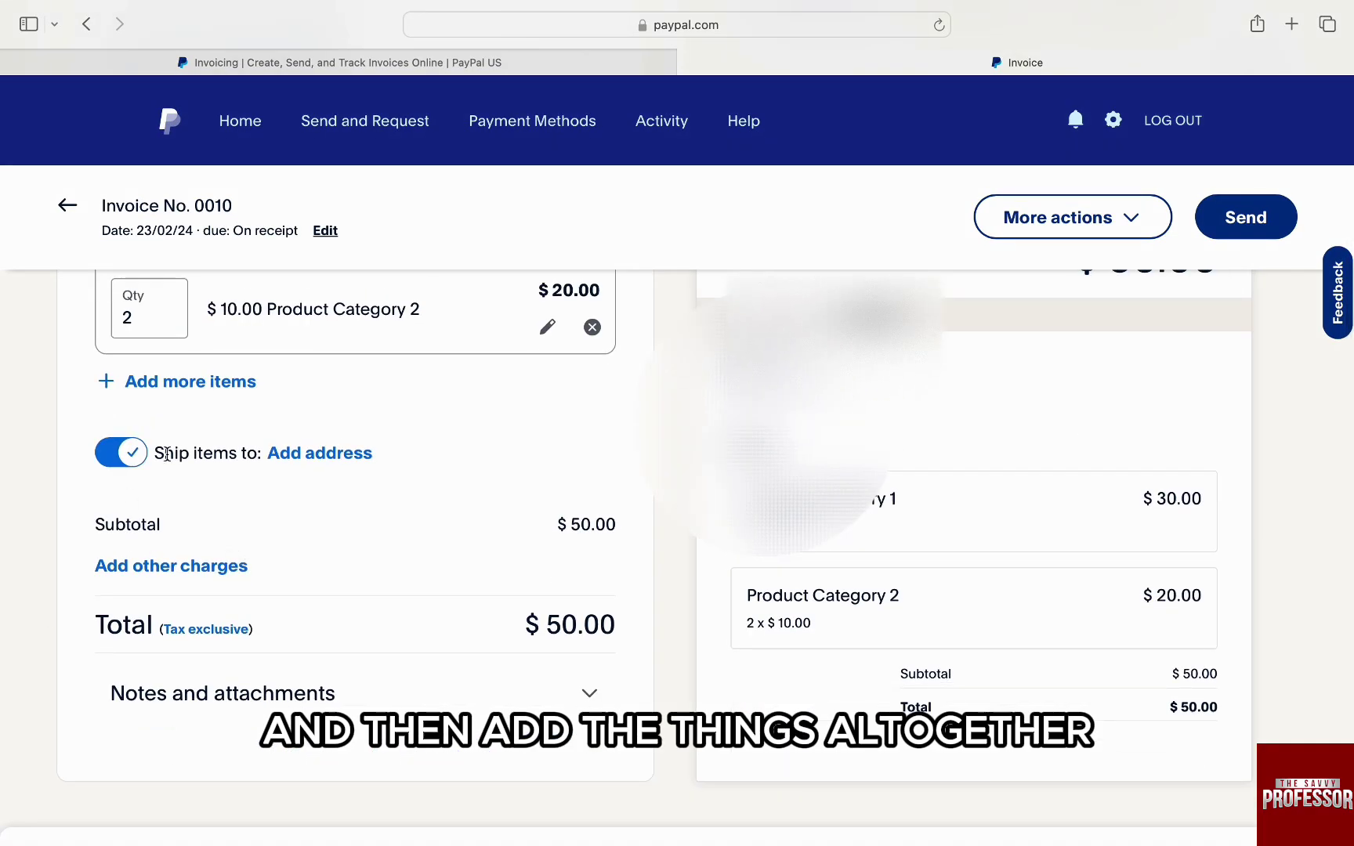
click(323, 454)
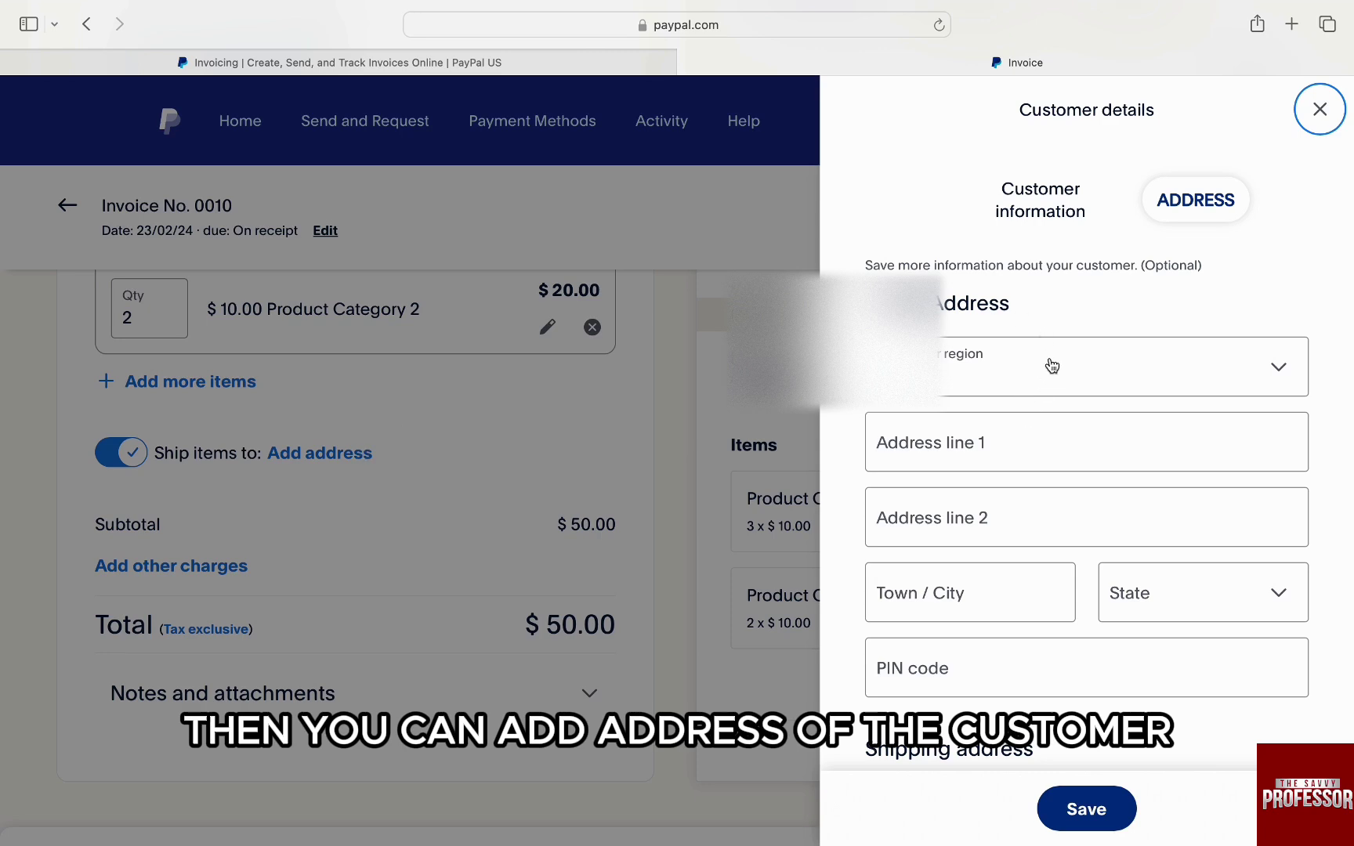
- Leave the customer details panel without filling in Address line 1
click(1014, 443)
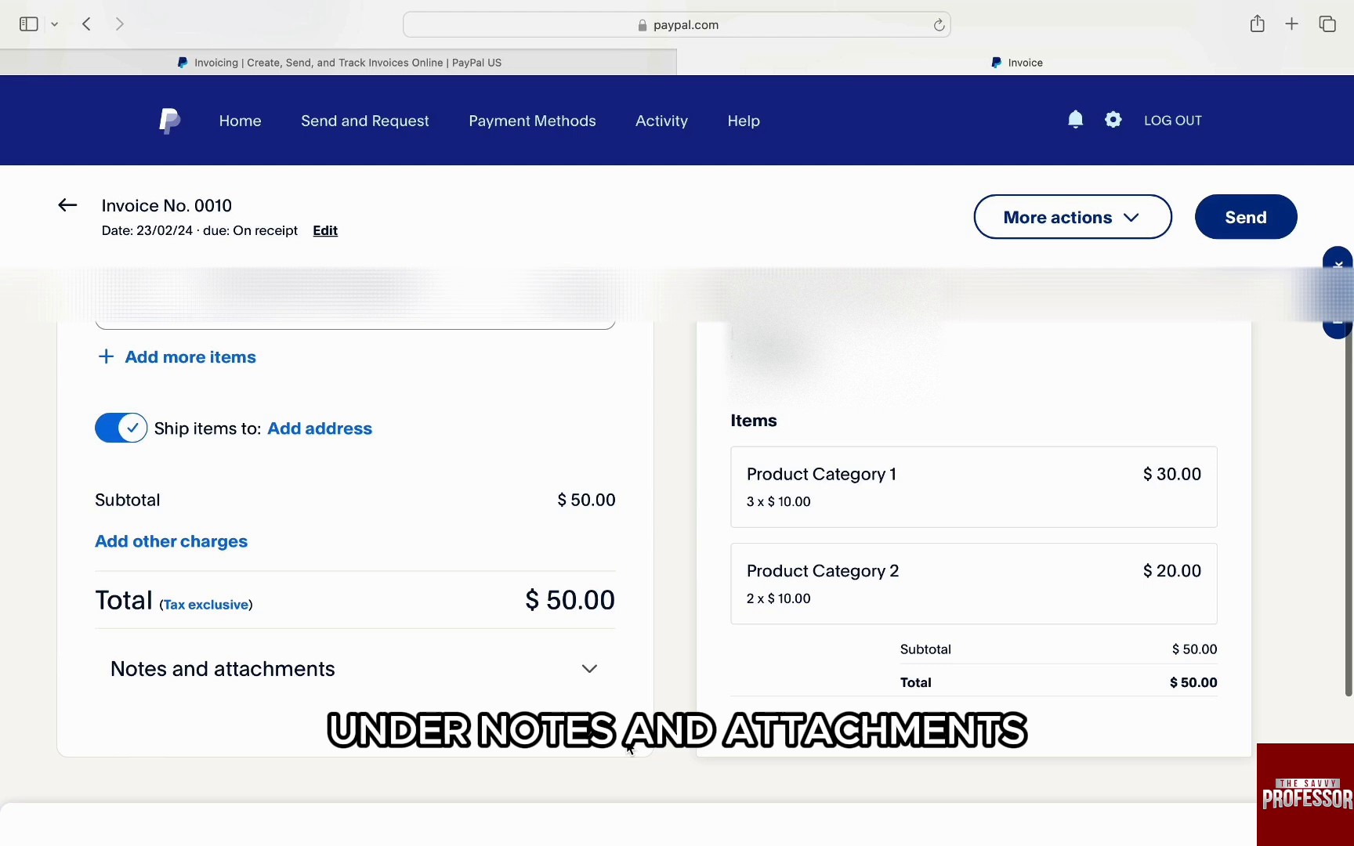
- Under Notes and attachments, write the customer note 'Please keep an eye for the shipment.'
click(590, 669)
click(435, 462)
text(Pl)
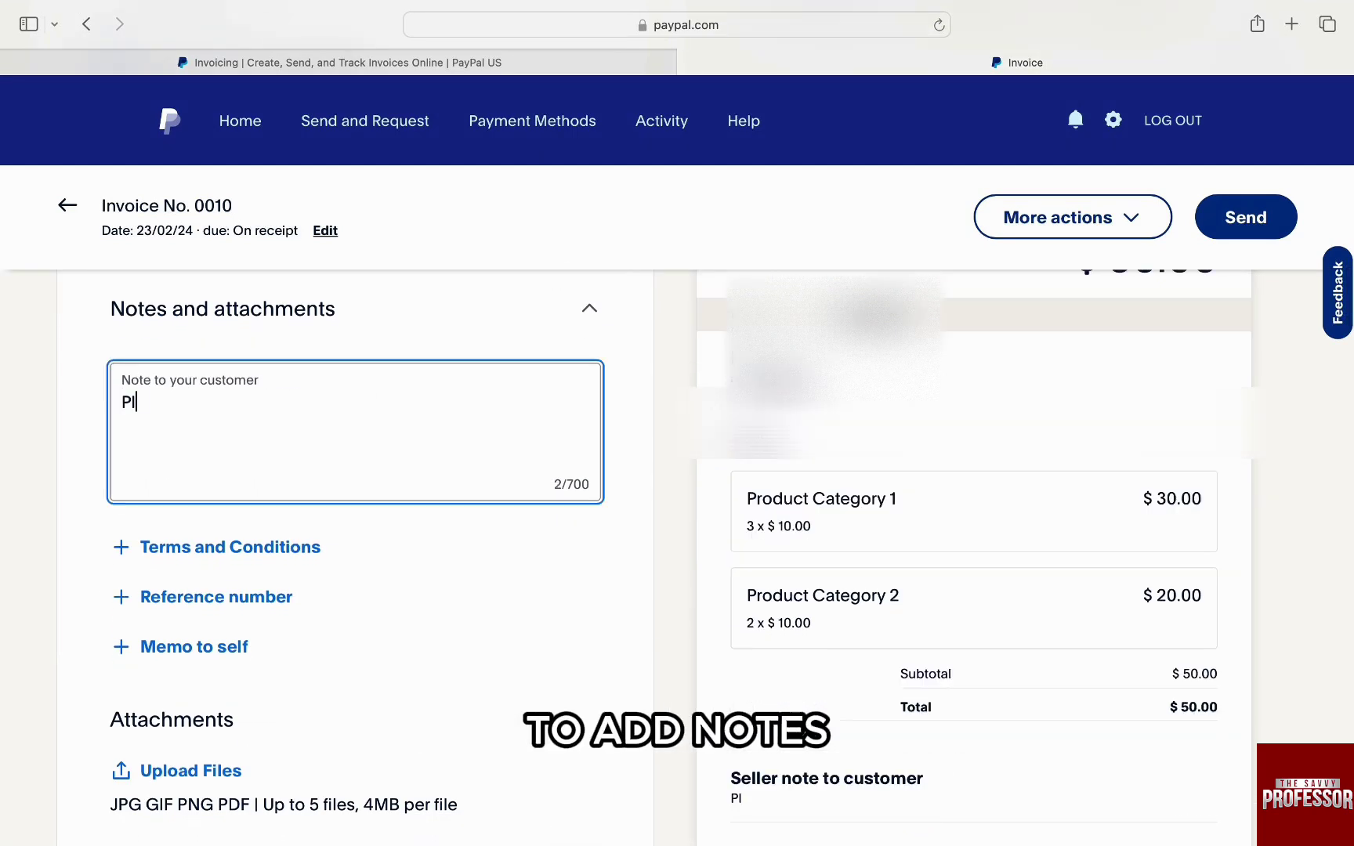
text(ease keep an eye for the shipment)
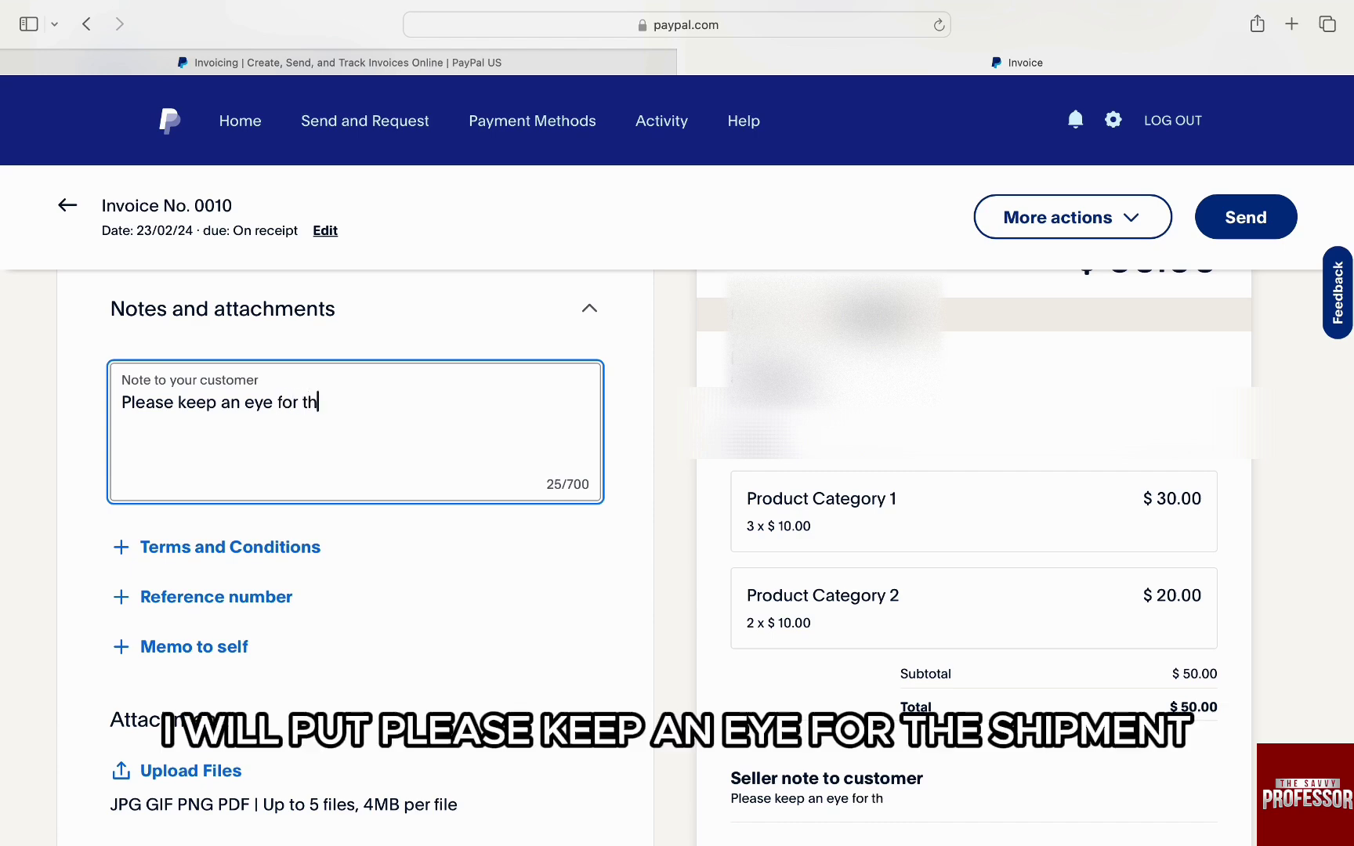
text(.)
scroll(459, 628, down, 3)
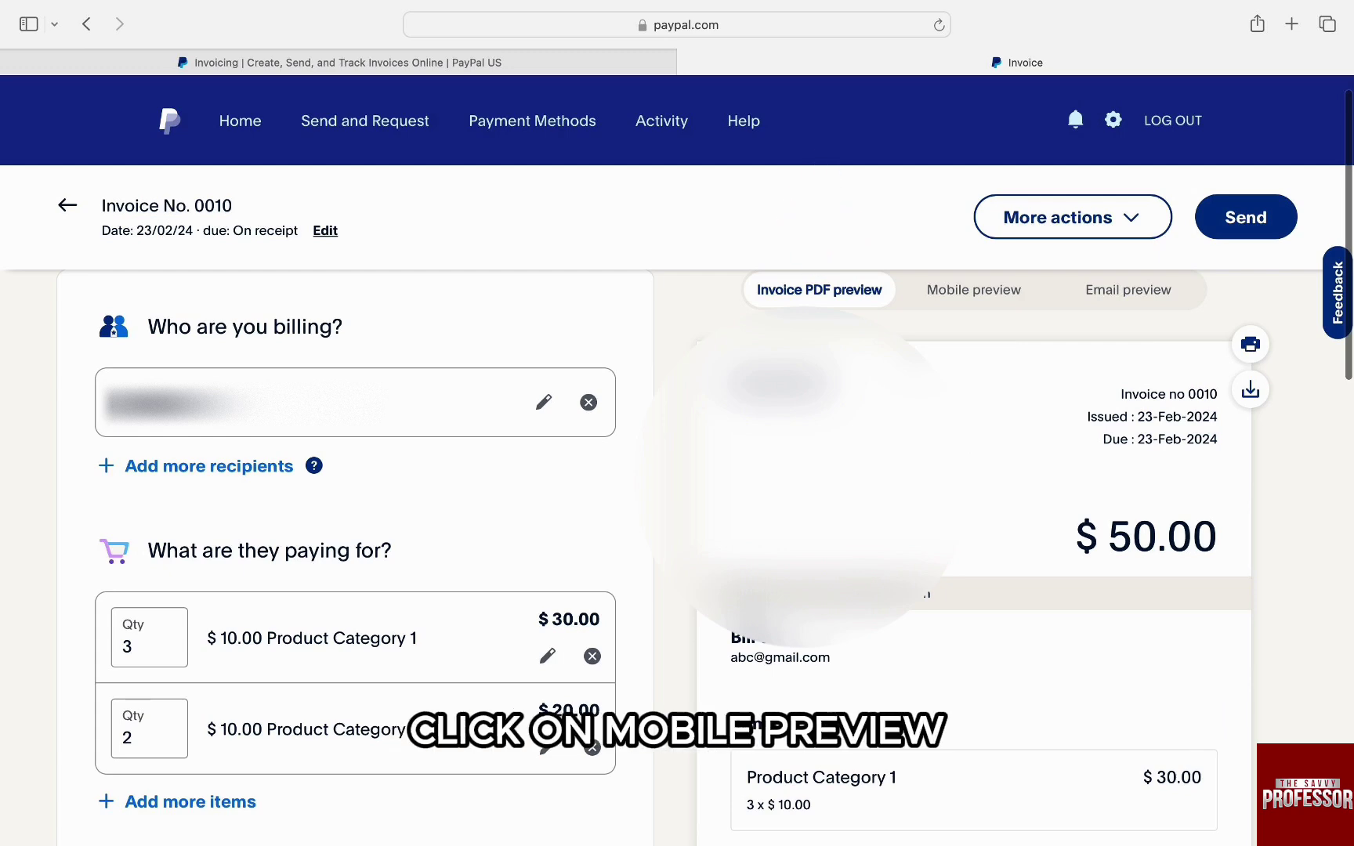
- Review the invoice in the mobile preview and then the email preview
click(974, 290)
scroll(972, 539, down, 4)
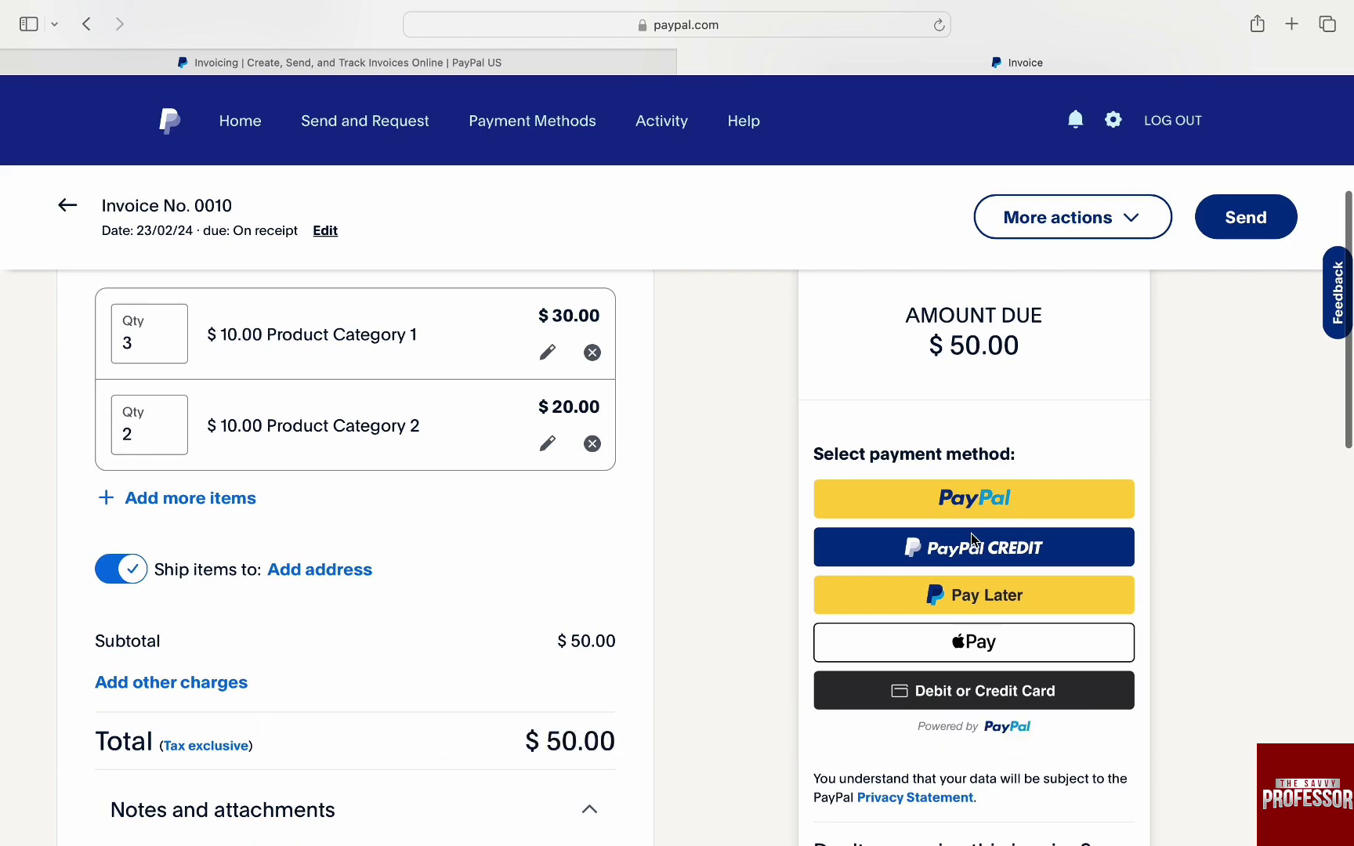
scroll(972, 539, up, 5)
click(1143, 317)
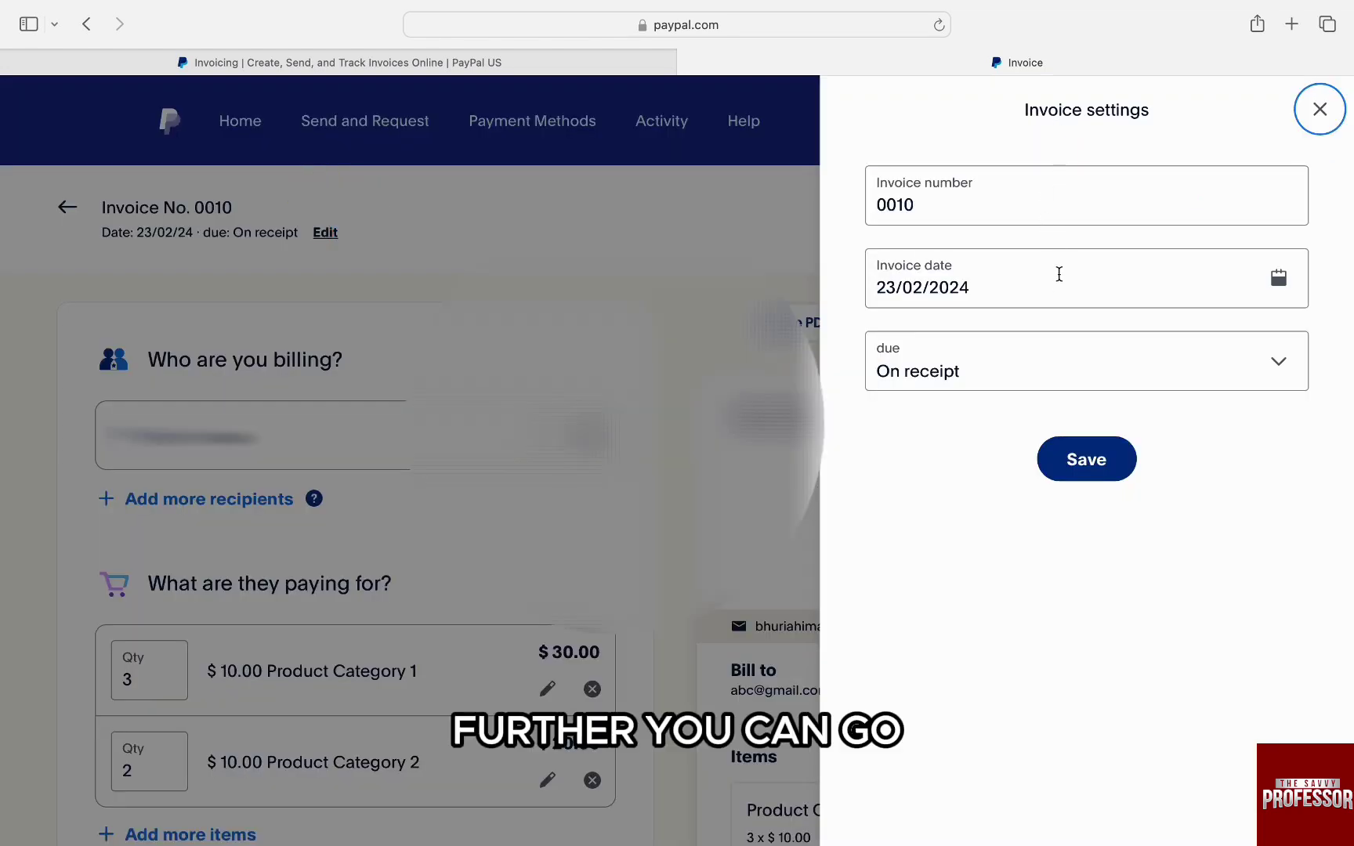
- Change payment terms from due on receipt to On specific date, 23/02/2024
click(1055, 368)
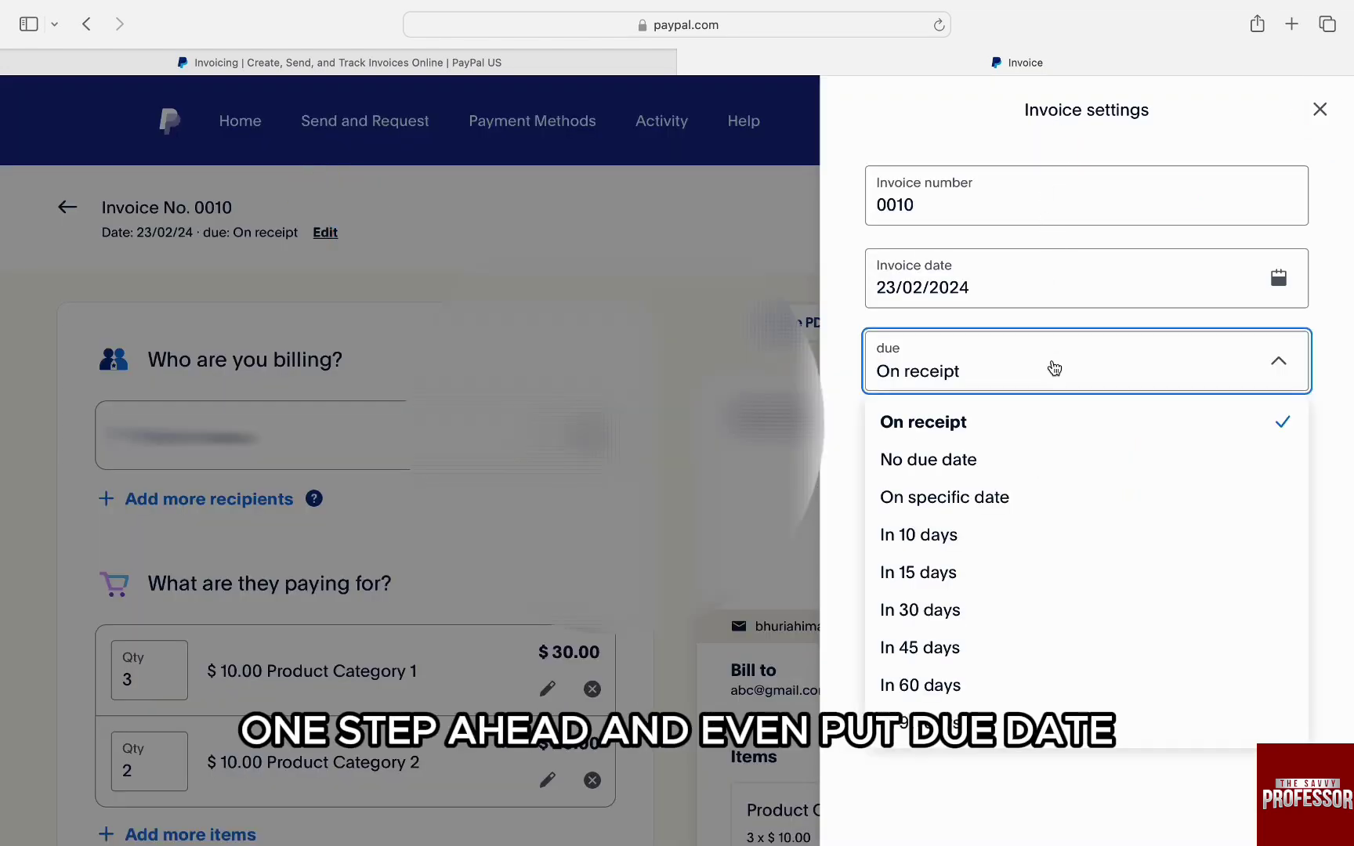
click(991, 501)
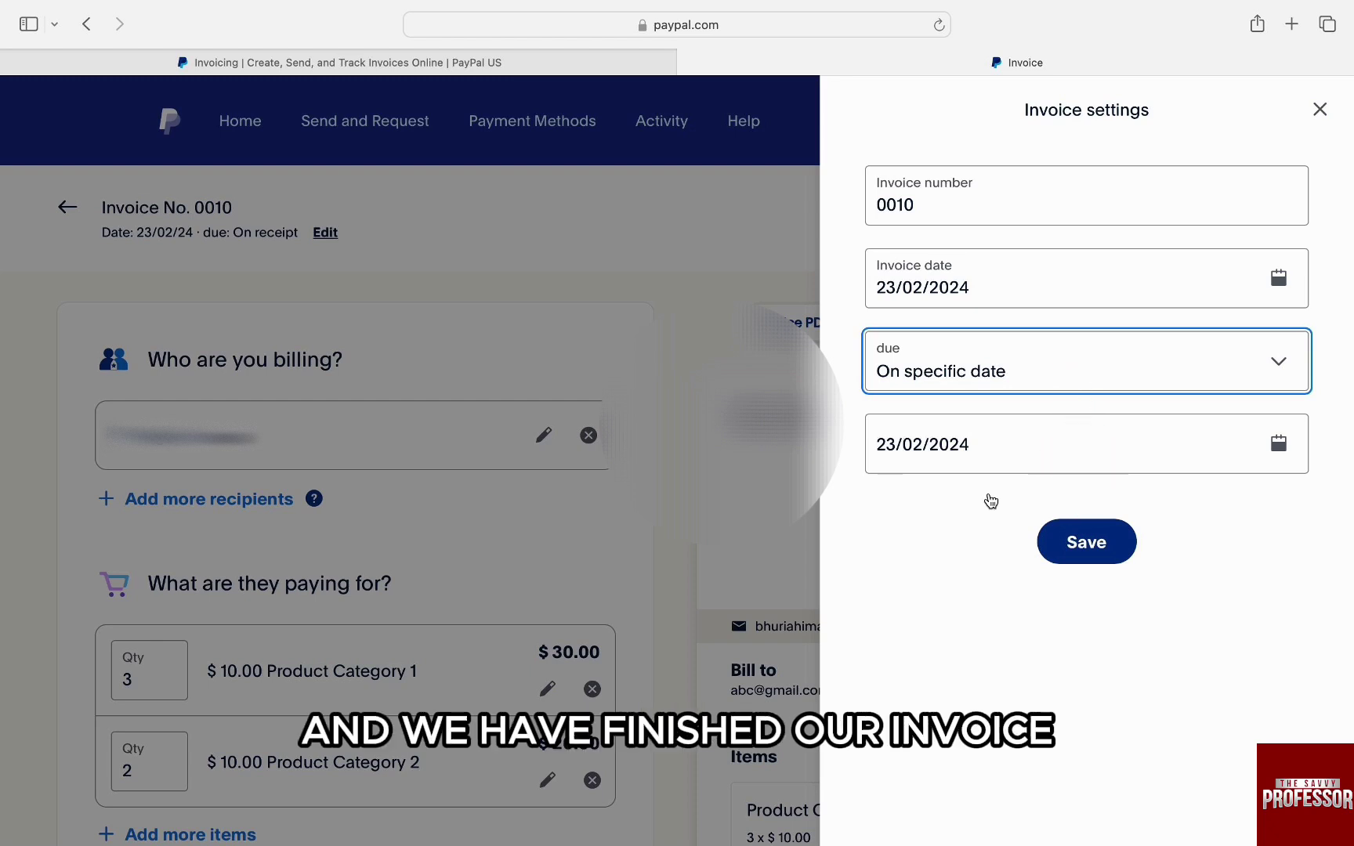
- Save the invoice settings so the preview shows Due: 23-Feb-2024
click(1086, 543)
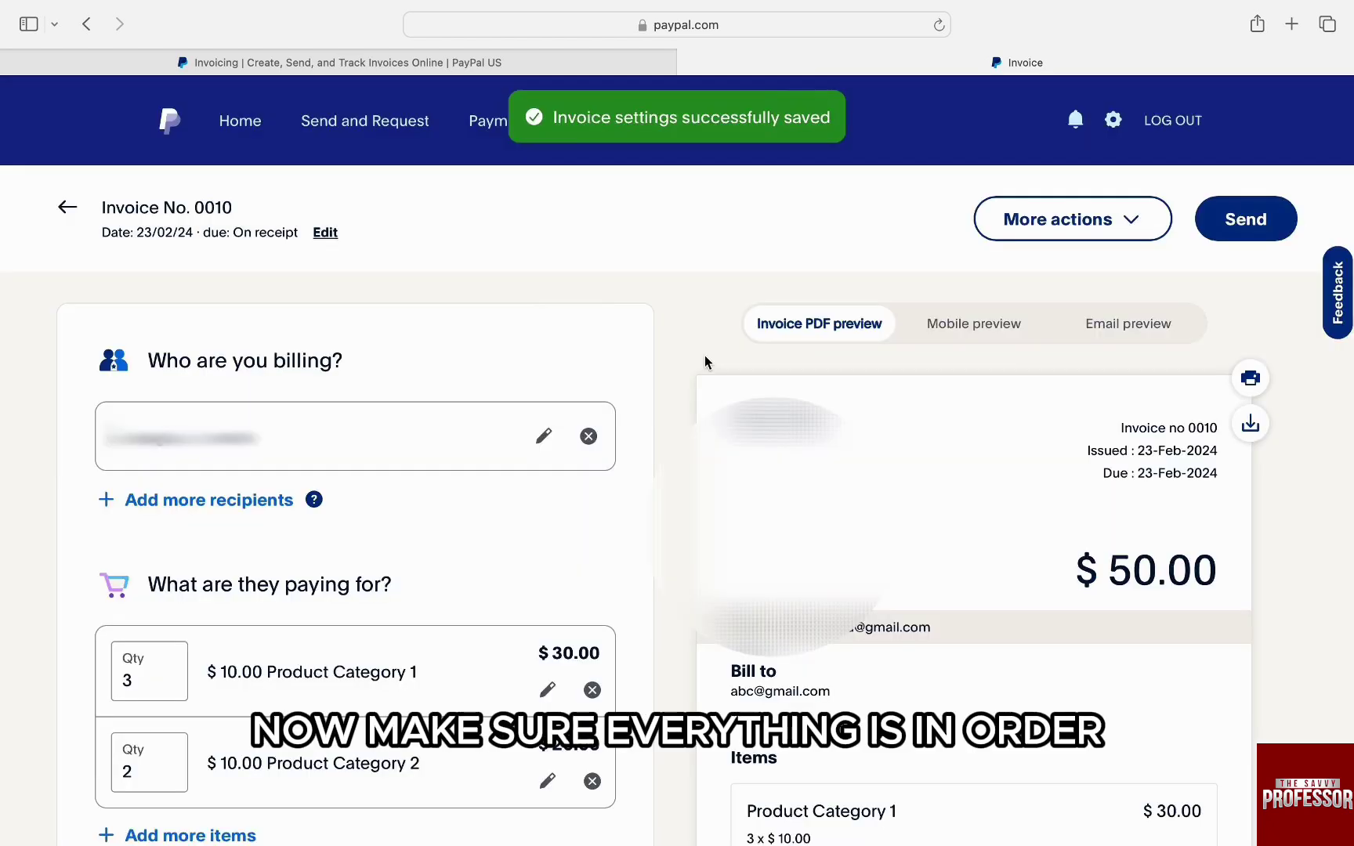